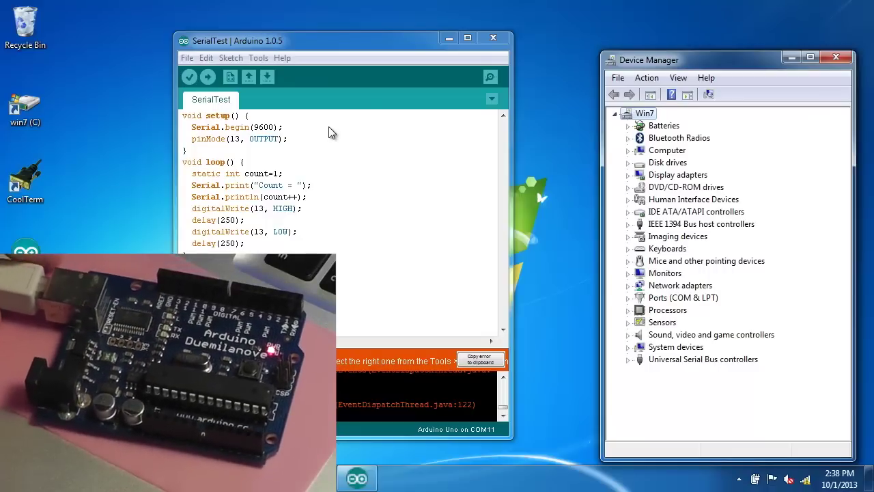
Step: Set the board type to Arduino Duemilanove w/ ATmega328
click(251, 59)
click(252, 59)
mouse_move(383, 142)
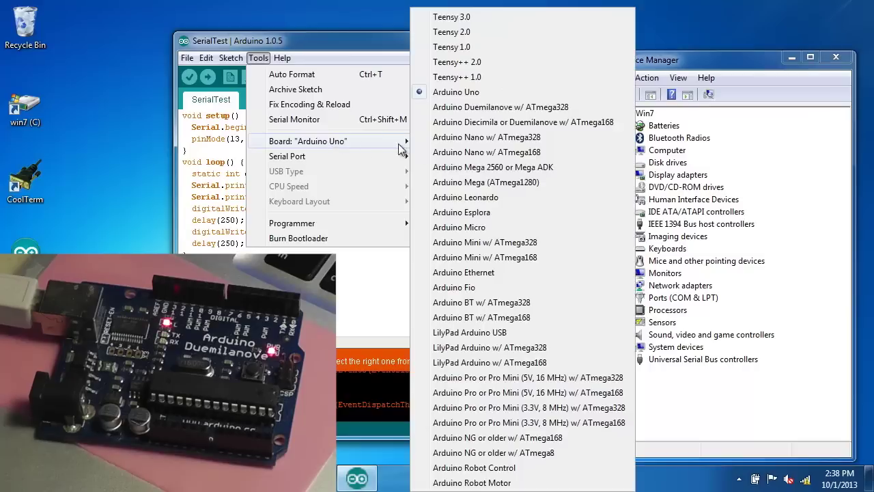
click(555, 107)
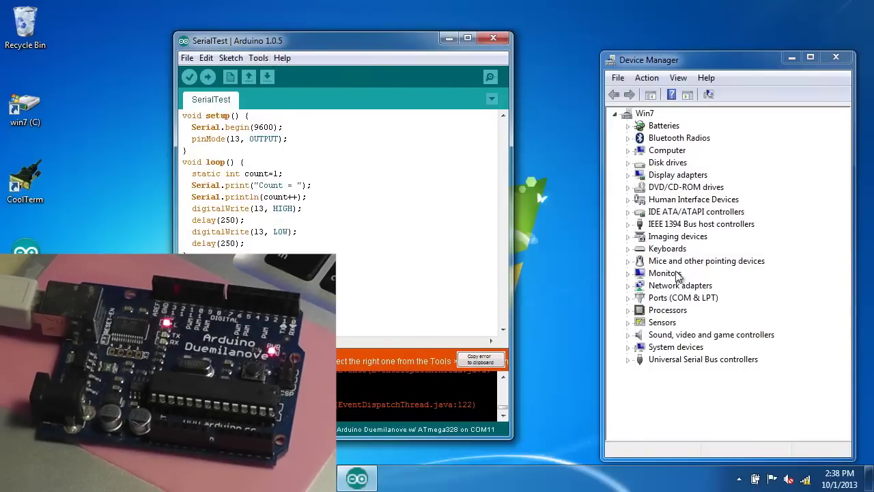
Step: Check the USB Serial Port under Ports in Device Manager, and set the sketch's serial port to COM12 in the Arduino IDE
click(629, 298)
click(714, 312)
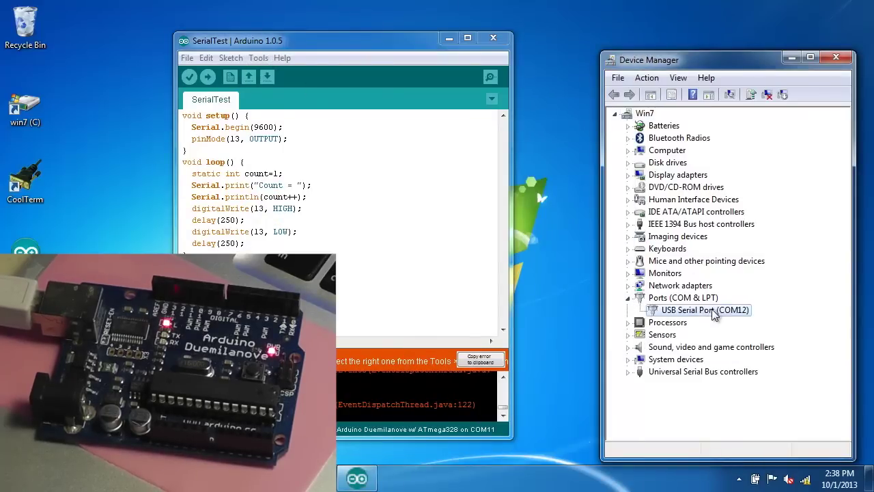
click(257, 58)
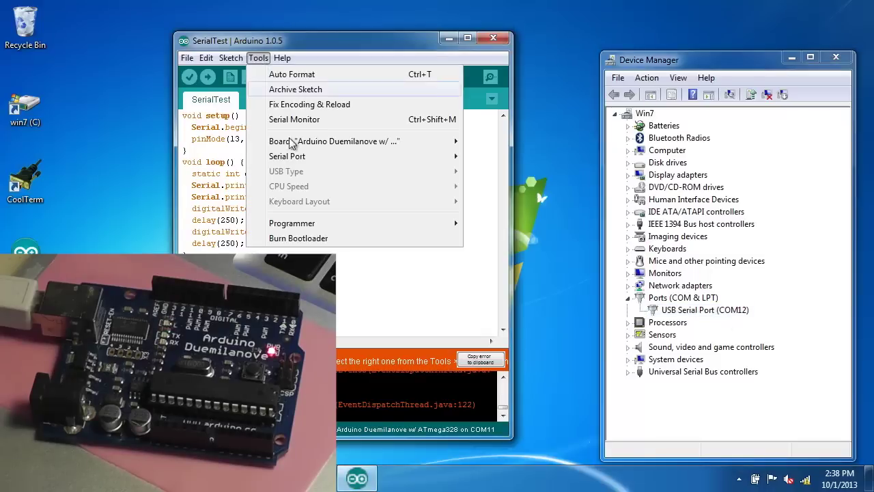
mouse_move(451, 156)
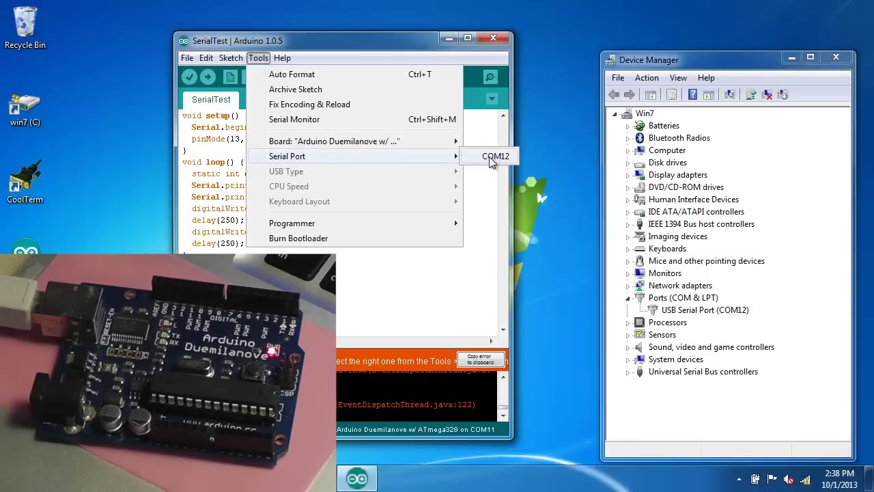
click(492, 157)
Step: Upload the SerialTest sketch to the Duemilanove and open the Serial Monitor on COM12
click(209, 77)
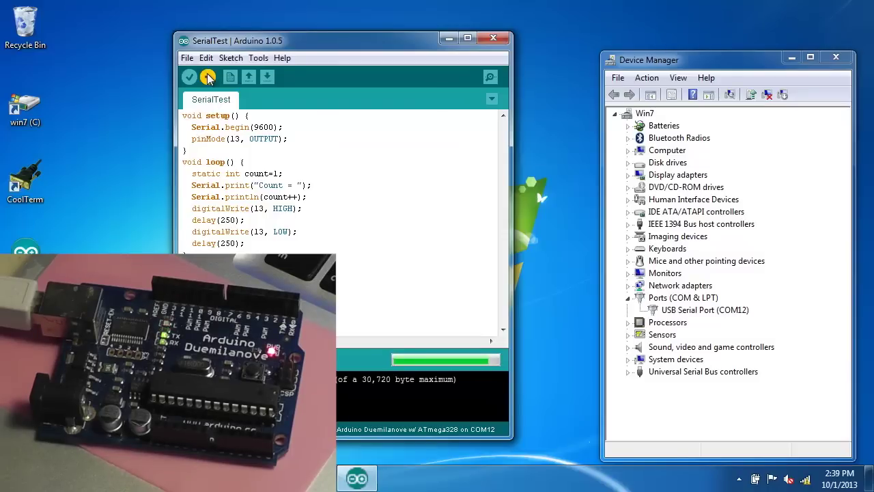
click(490, 78)
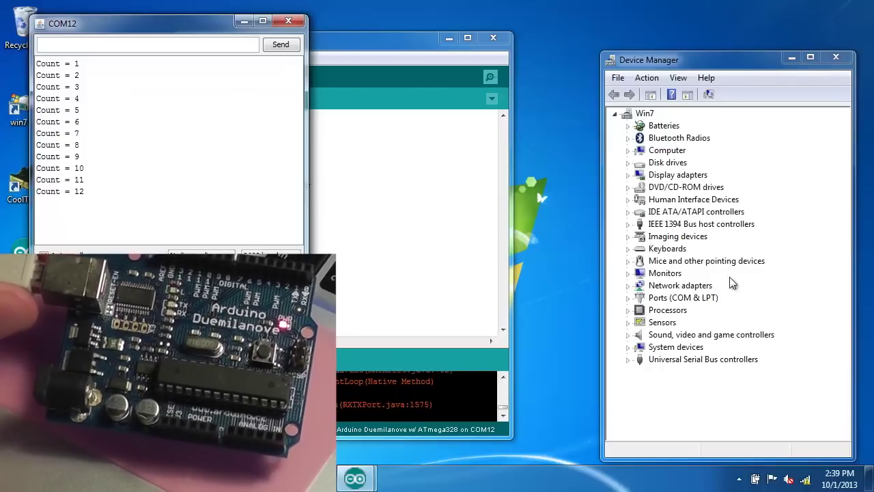
Step: List the Ports (COM & LPT) devices in Device Manager, and reopen the Serial Monitor to check the board's output before closing it
click(628, 299)
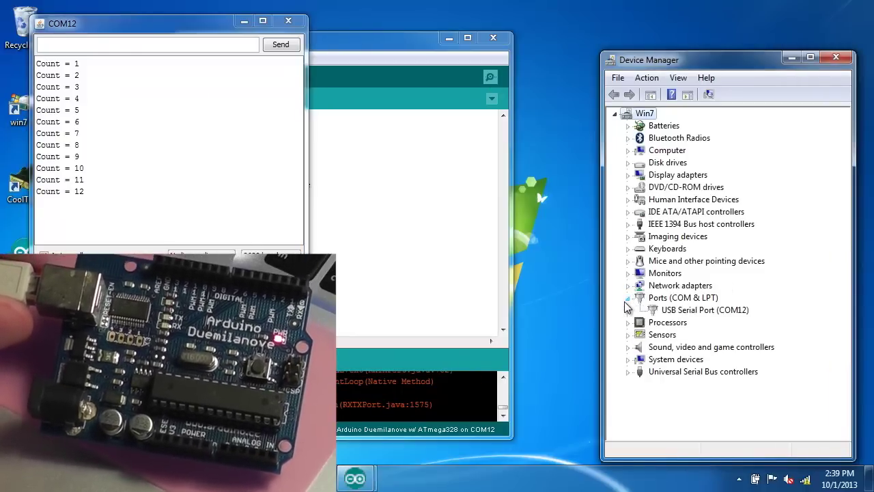
click(289, 21)
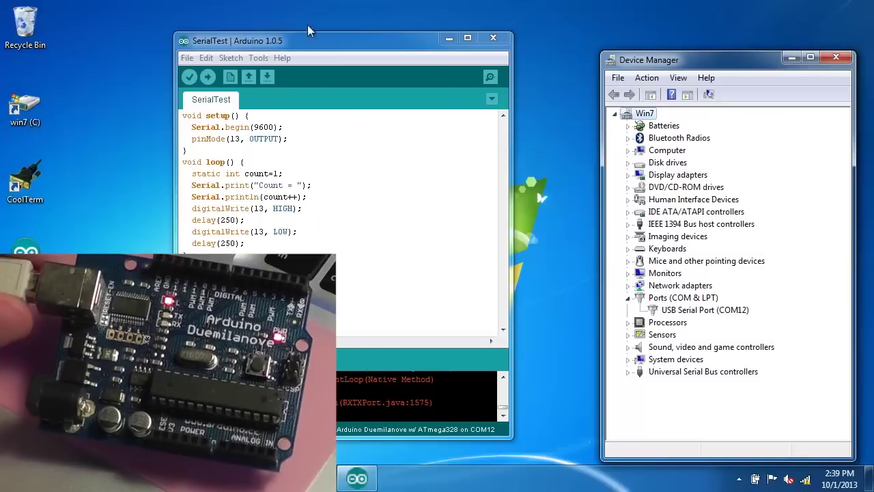
click(491, 78)
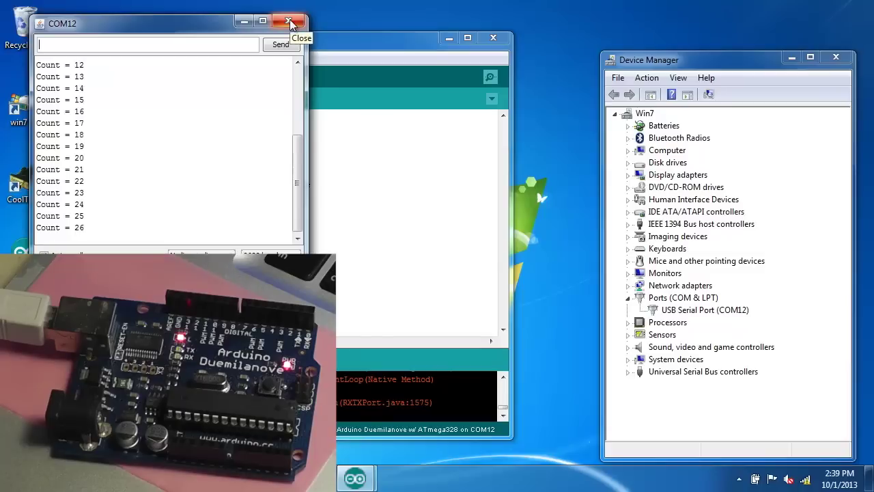
click(289, 23)
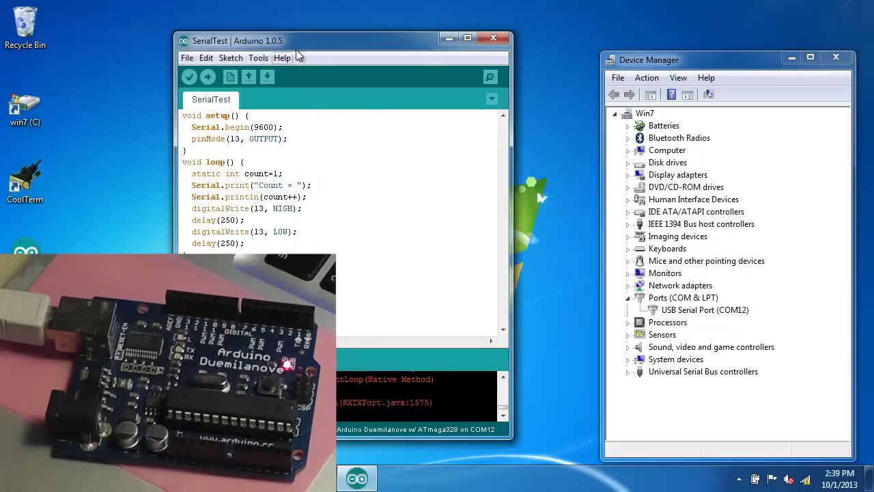
Step: Upload the SerialTest sketch again and view its count output in the Serial Monitor on COM12
click(208, 77)
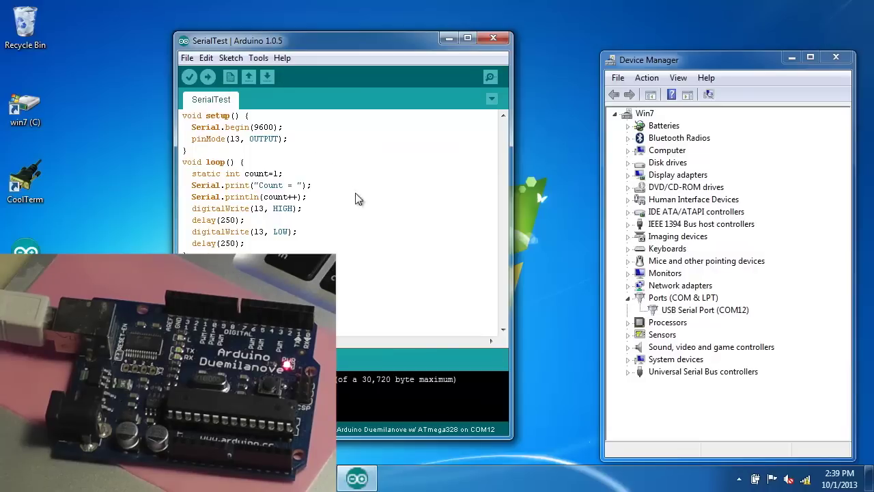
click(490, 78)
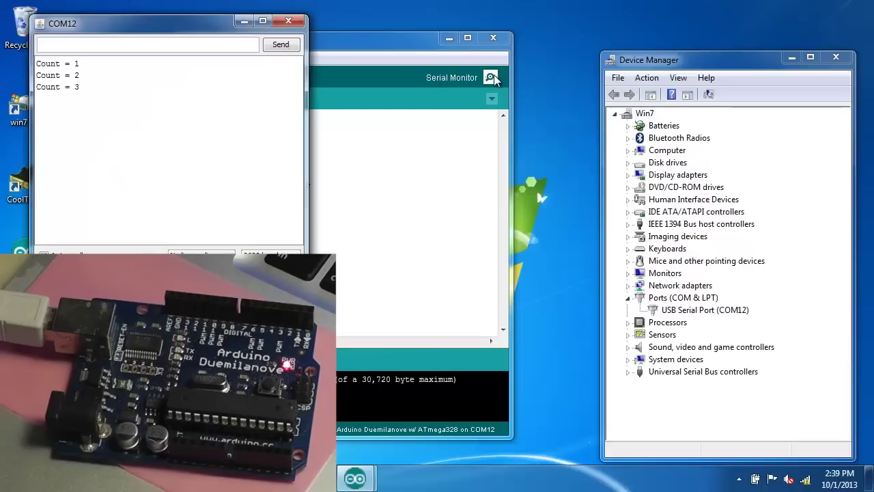
click(719, 312)
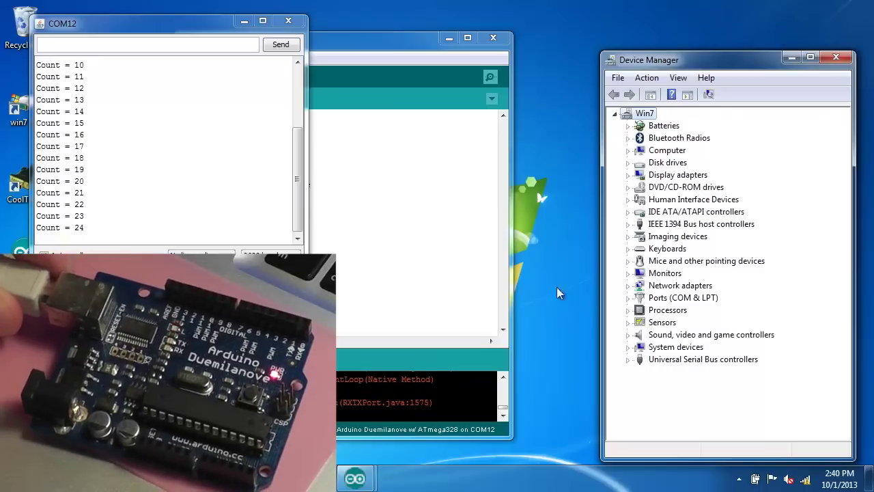
Step: Expand Ports (COM & LPT) in Device Manager and select the USB Serial Port (COM12)
click(633, 300)
click(628, 299)
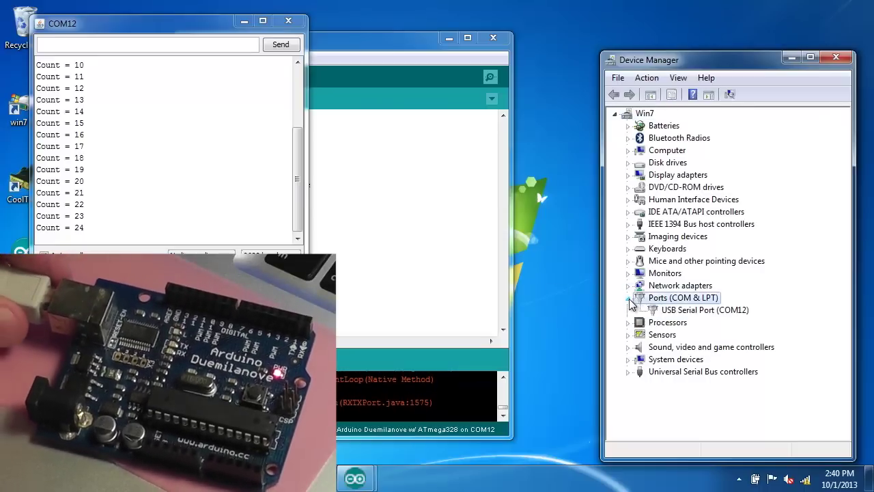
click(677, 310)
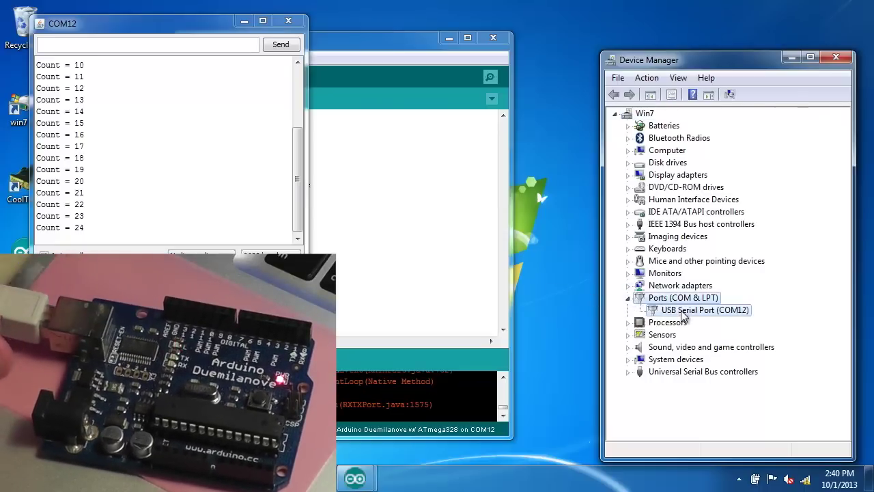
Step: Restart the Serial Monitor to check the board's output on COM12, and close it together with the Arduino IDE
click(288, 22)
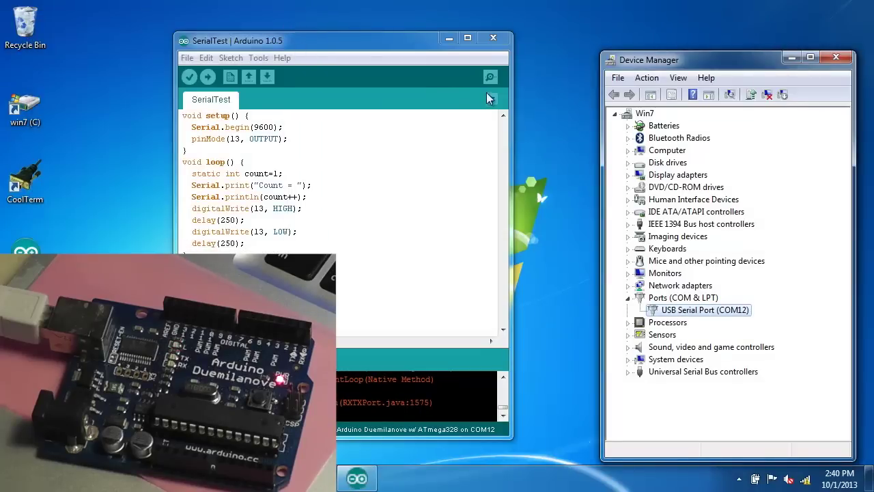
click(490, 78)
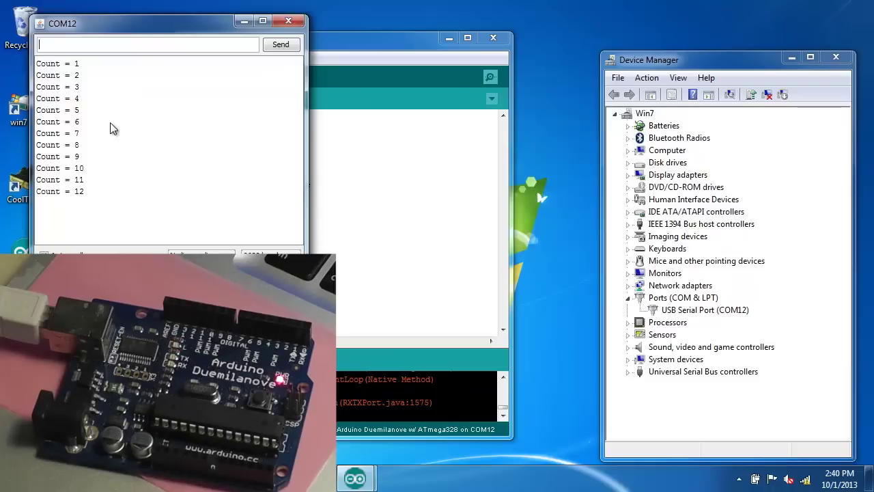
click(289, 22)
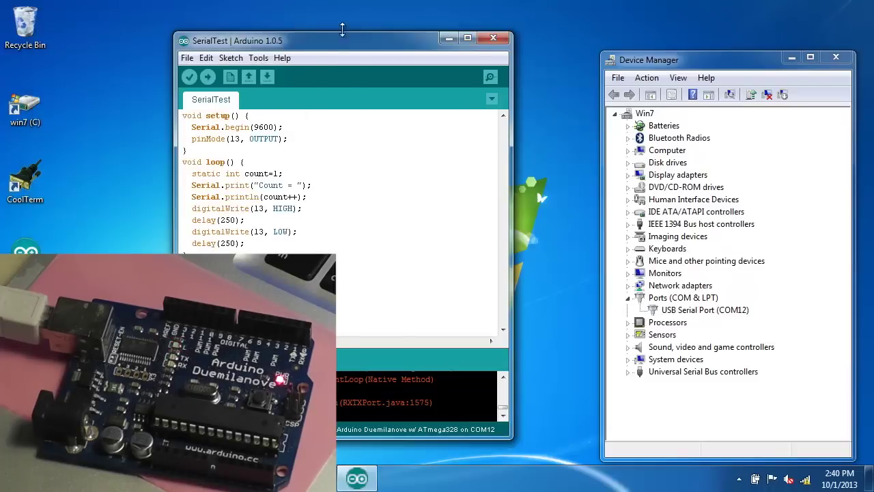
click(498, 36)
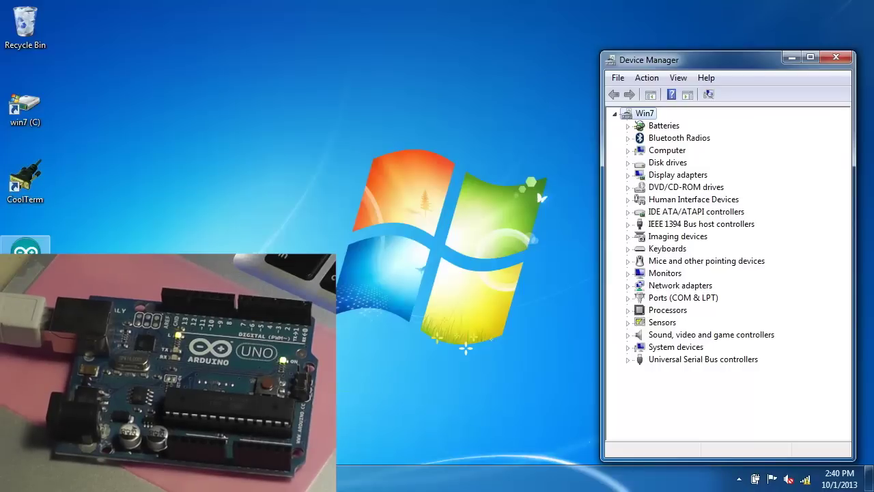
Step: Launch CoolTerm and connect it to the Arduino Uno's serial port
double_click(26, 197)
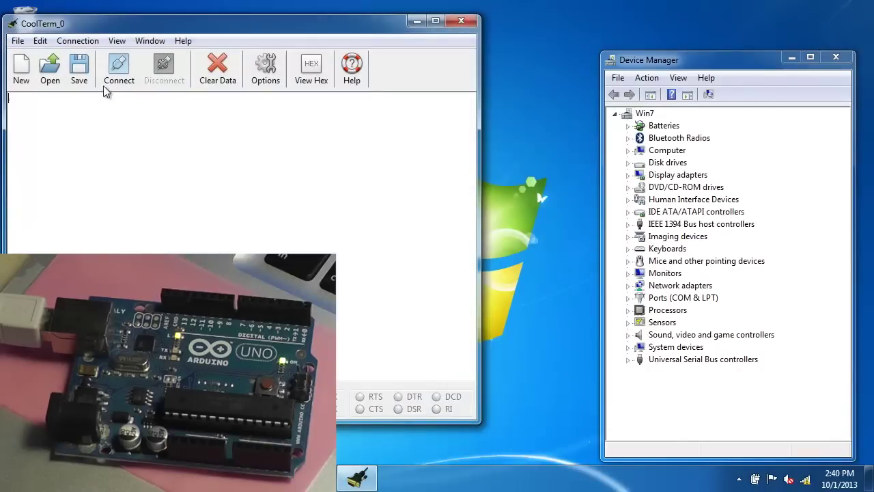
click(116, 77)
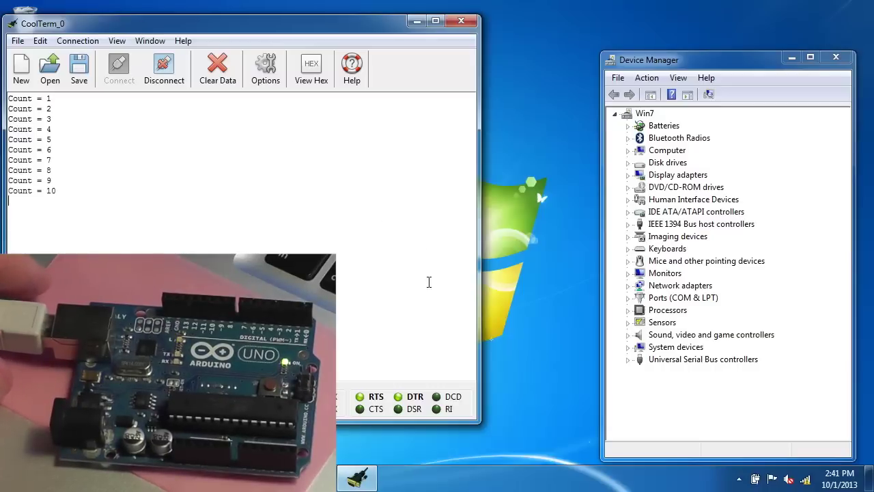
Step: Expand Ports (COM & LPT) in Device Manager to check the Arduino Uno (COM11) entry, and expand it again once the list has refreshed
click(627, 299)
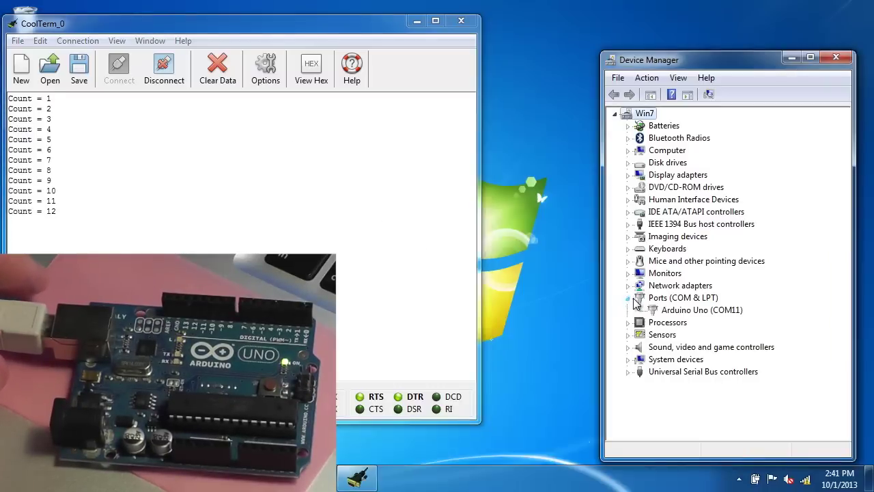
click(729, 315)
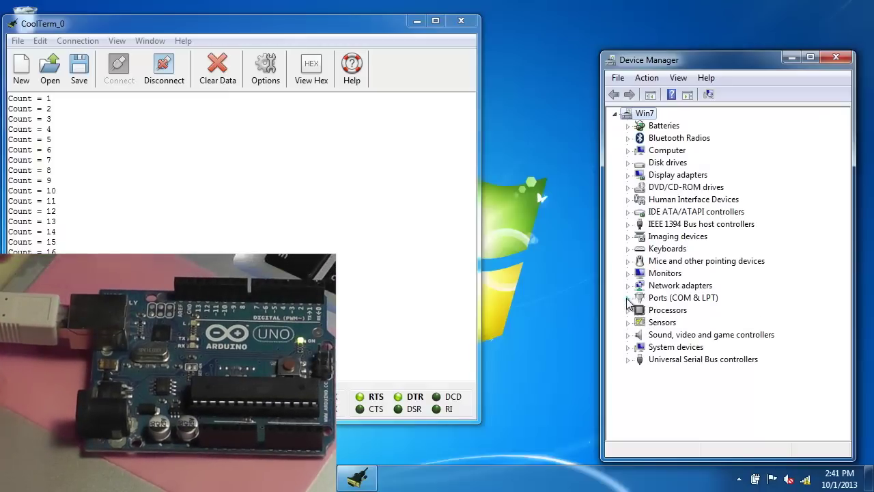
click(627, 298)
click(672, 309)
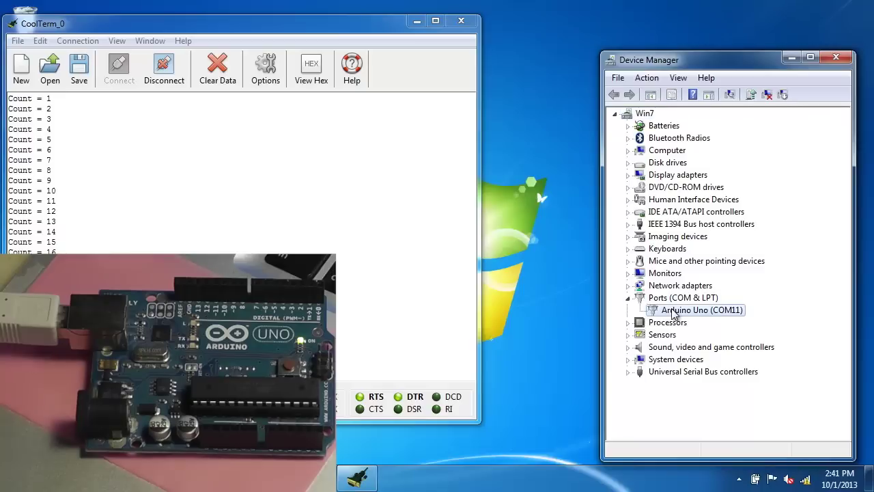
Step: Disconnect the CoolTerm session and try to reconnect to the serial port, dismissing the warning
click(147, 82)
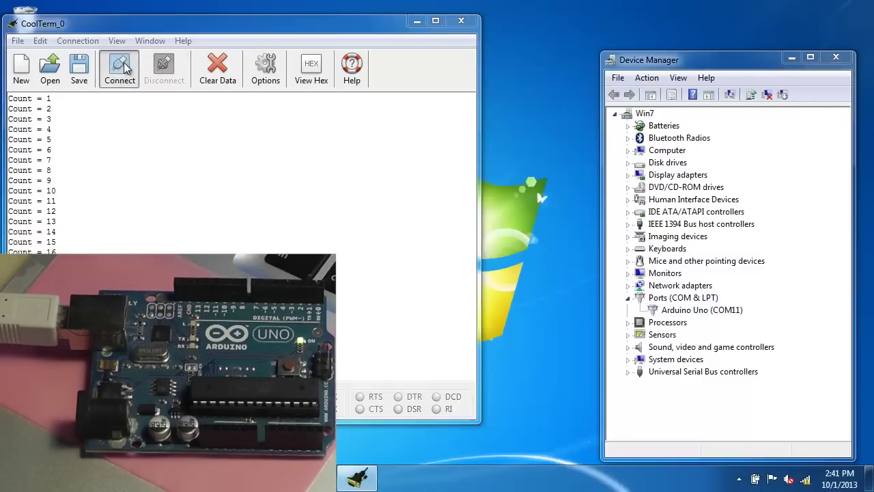
click(125, 66)
click(533, 291)
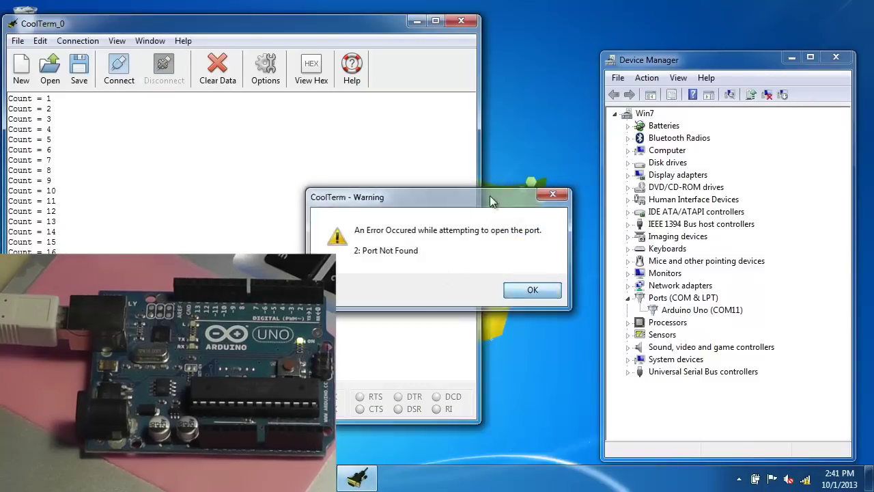
Step: Close CoolTerm and launch it again, acknowledging the serial port warning
click(460, 23)
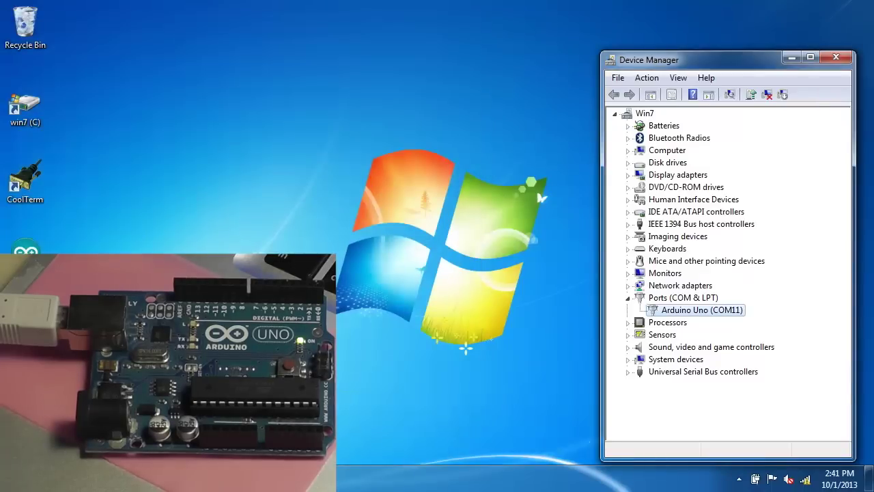
double_click(26, 179)
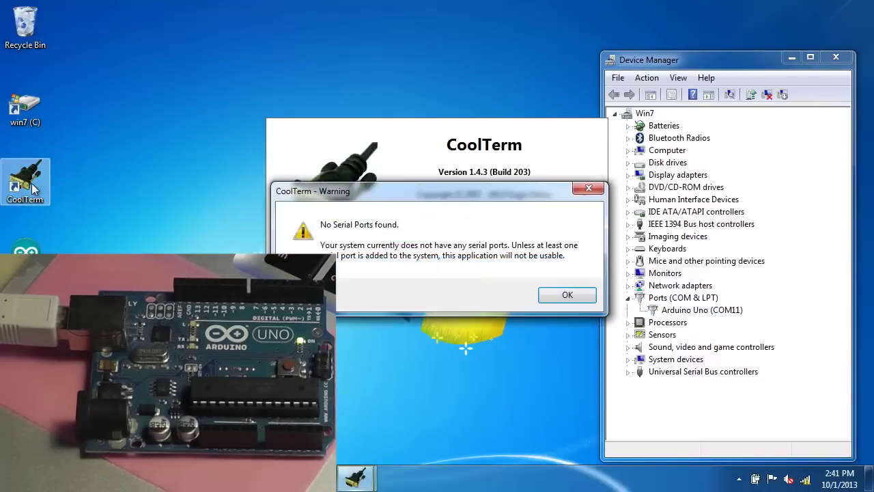
click(567, 297)
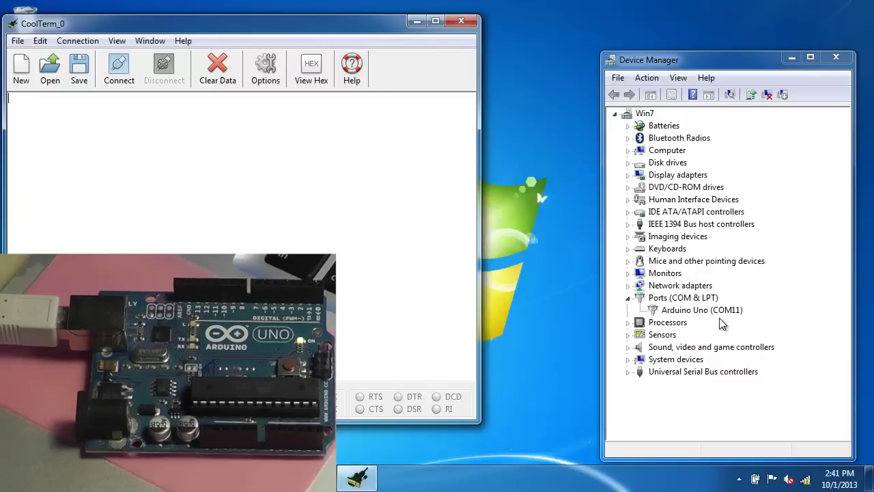
Step: Close CoolTerm and inspect the driver information and device details in the Arduino Uno (COM11) properties
click(721, 311)
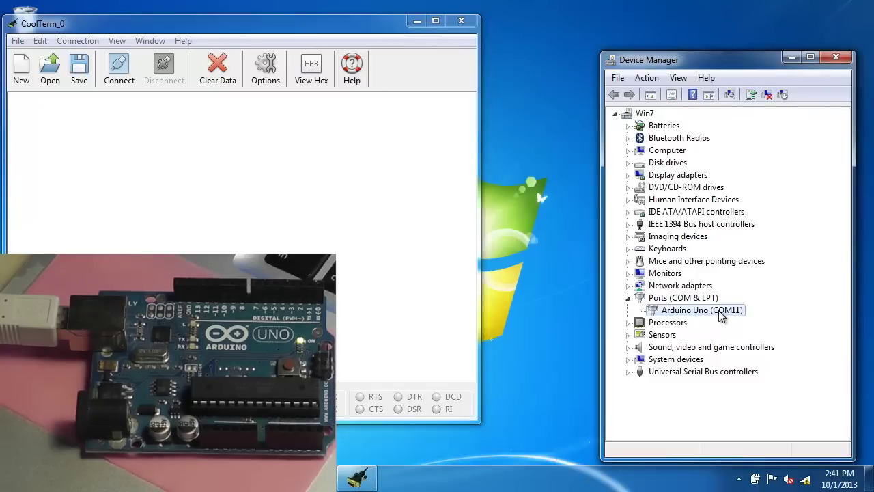
click(467, 23)
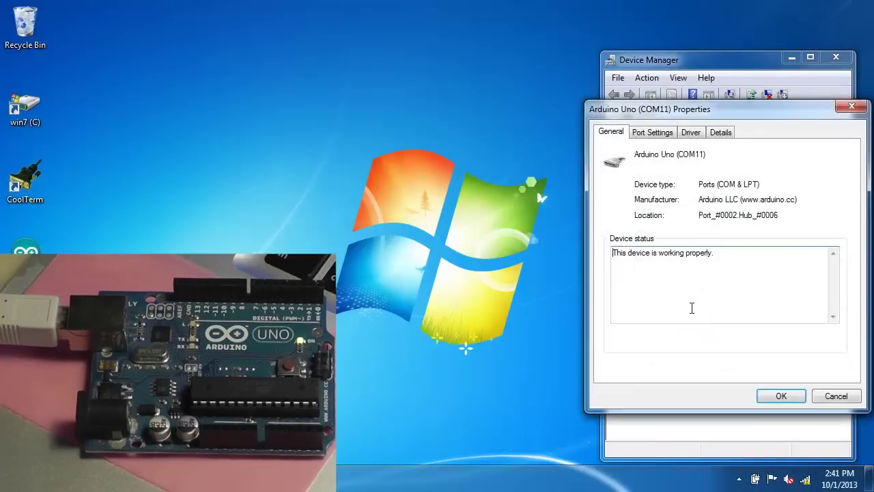
drag(712, 115, 339, 35)
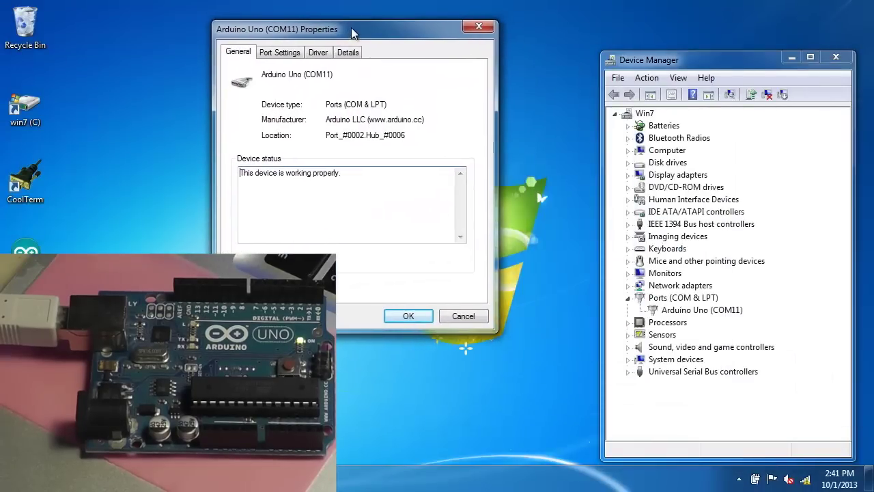
click(319, 54)
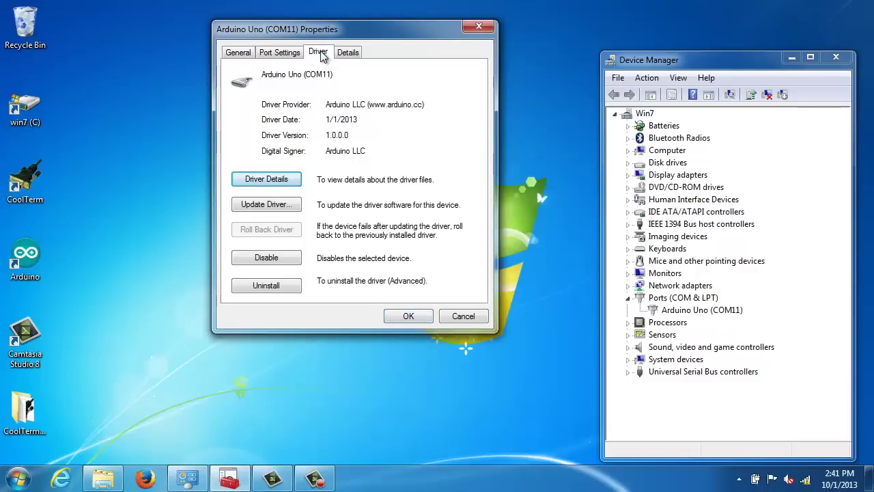
click(349, 53)
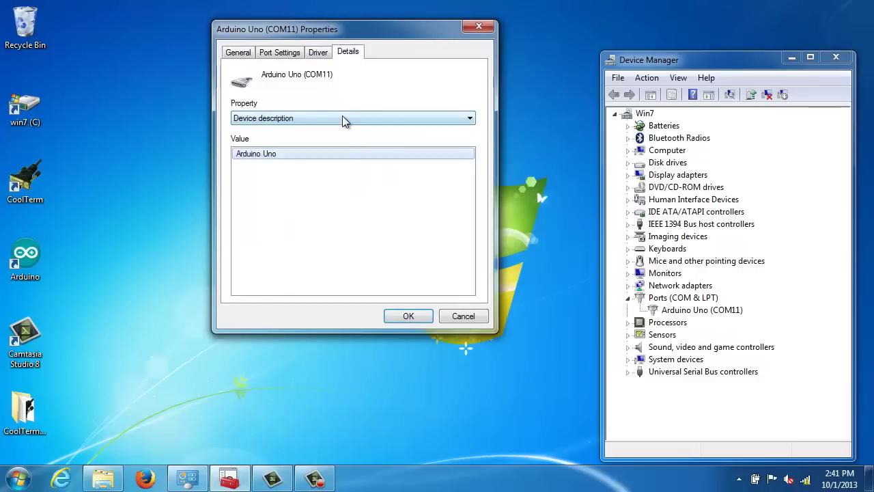
Step: Review the Arduino Uno (COM11) detail properties one by one from Hardware Ids to Display name, return to Class installer, and close the properties
click(343, 117)
click(324, 137)
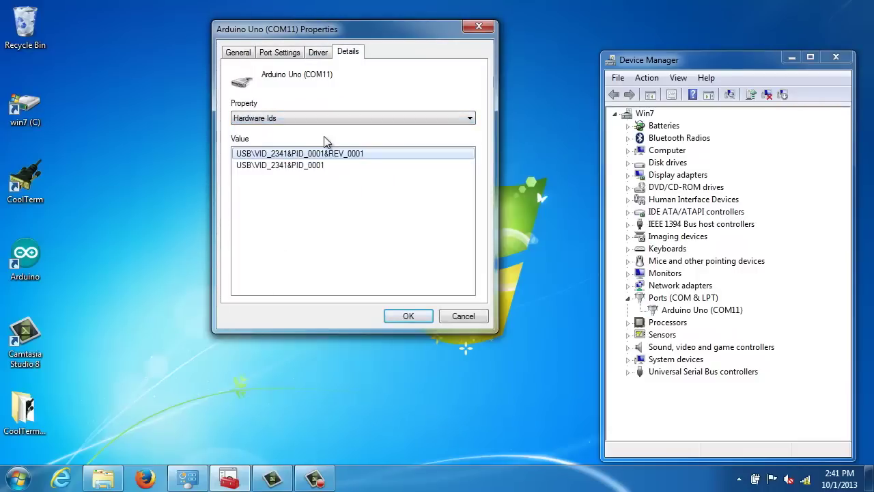
key(Down)
key(Down)
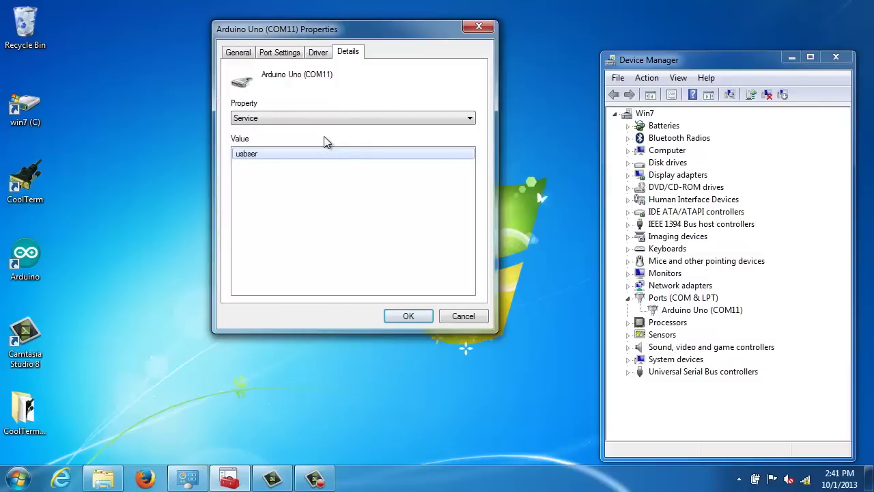
key(Down)
key(Down)
key(Down)
key(Down)
key(Down)
key(Down)
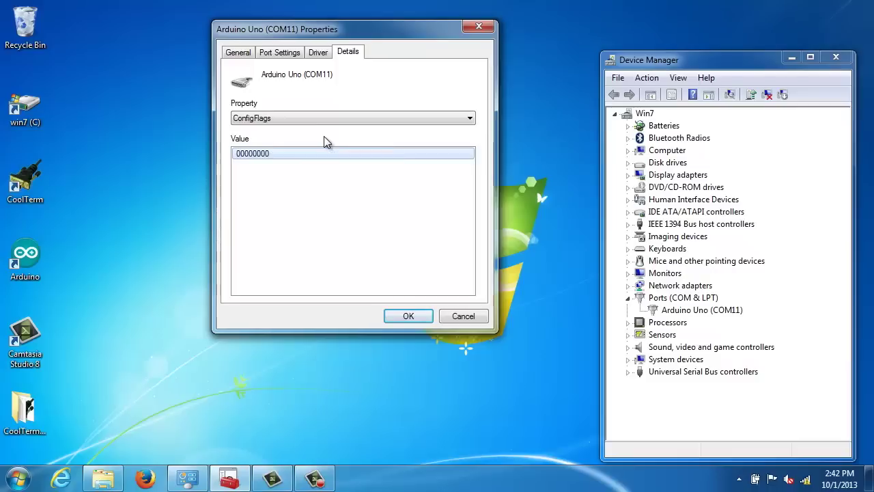
key(Down)
key(Down)
key(Down)
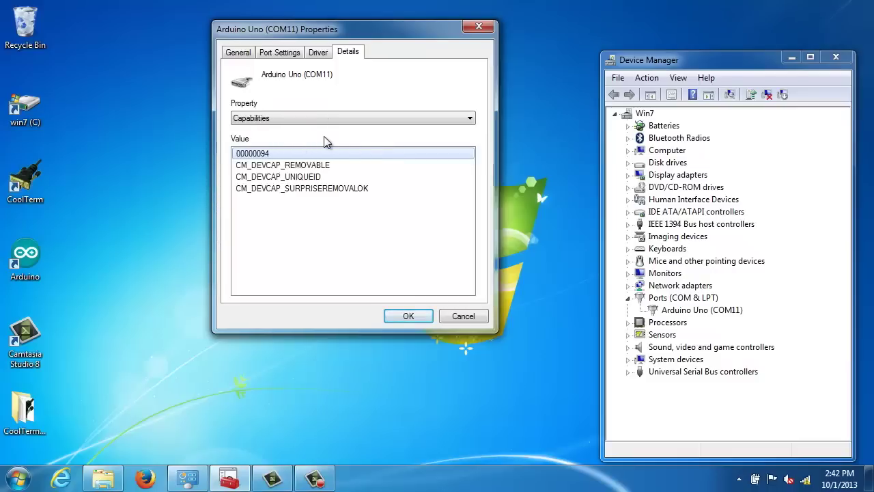
key(Down)
key(Down)
key(Down)
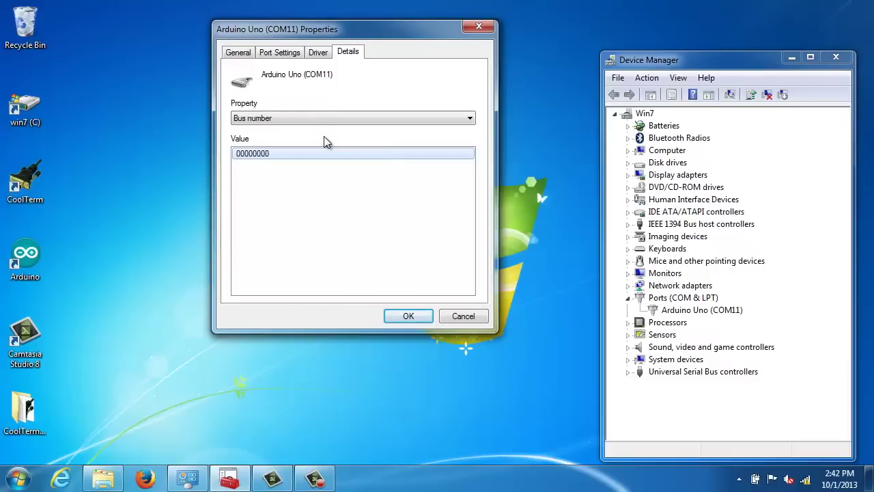
key(Down)
key(Down)
key(Down)
key(Down)
key(Down)
key(Down)
key(Down)
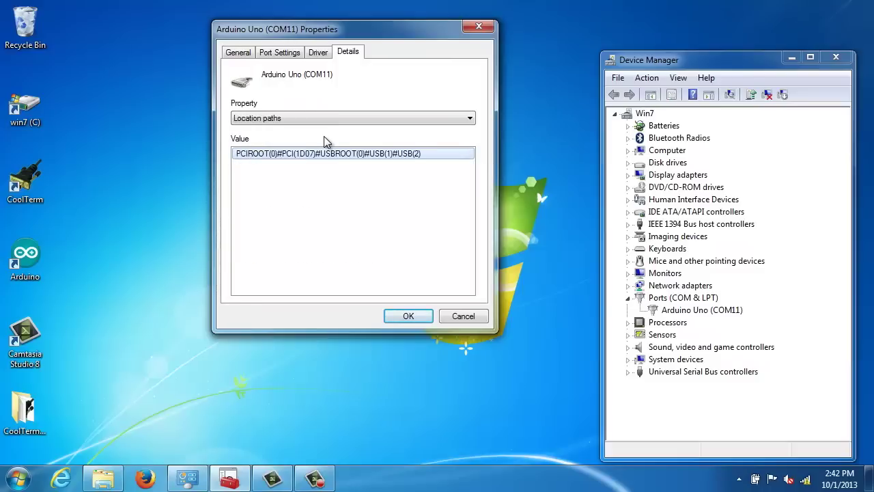
key(Down)
key(Down)
key(Down)
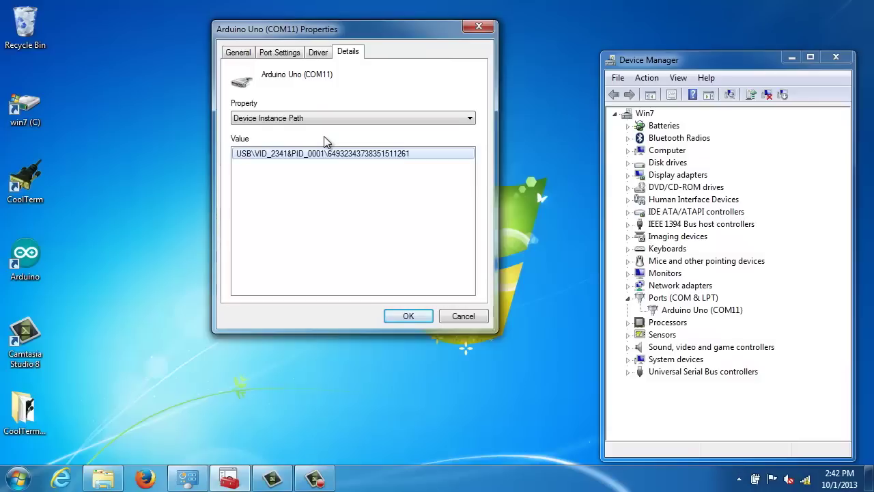
key(Down)
key(Down)
key(Down)
key(Down)
key(Down)
key(Down)
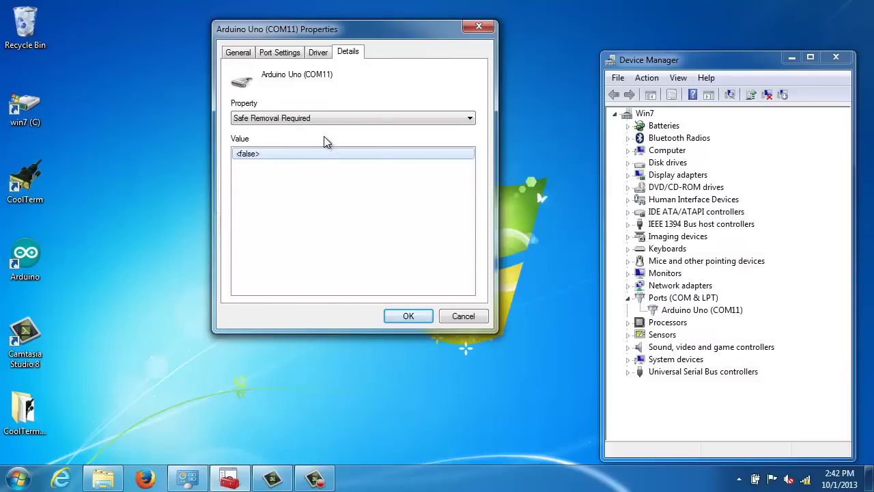
key(Down)
key(Down)
key(Down)
key(Down)
key(Down)
key(Down)
key(Down)
key(Down)
key(Down)
key(Down)
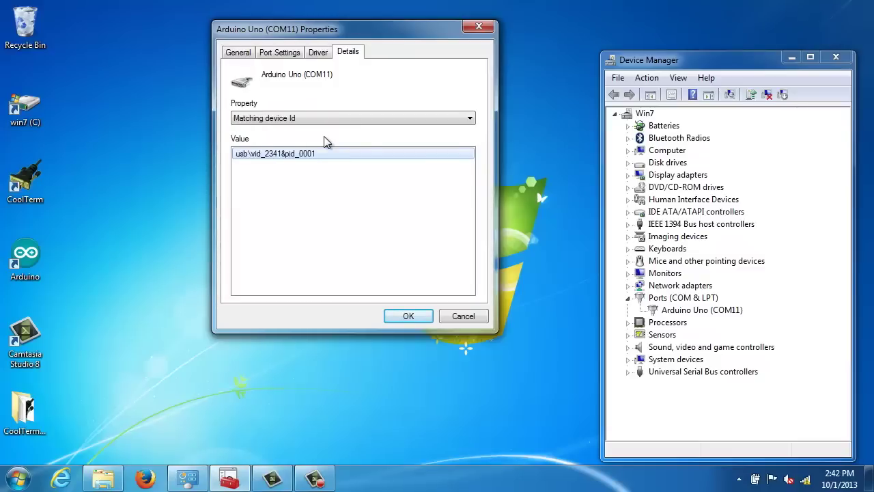
key(Down)
key(Down)
key(Down)
key(Down)
key(Down)
key(Down)
key(Down)
key(Down)
key(Down)
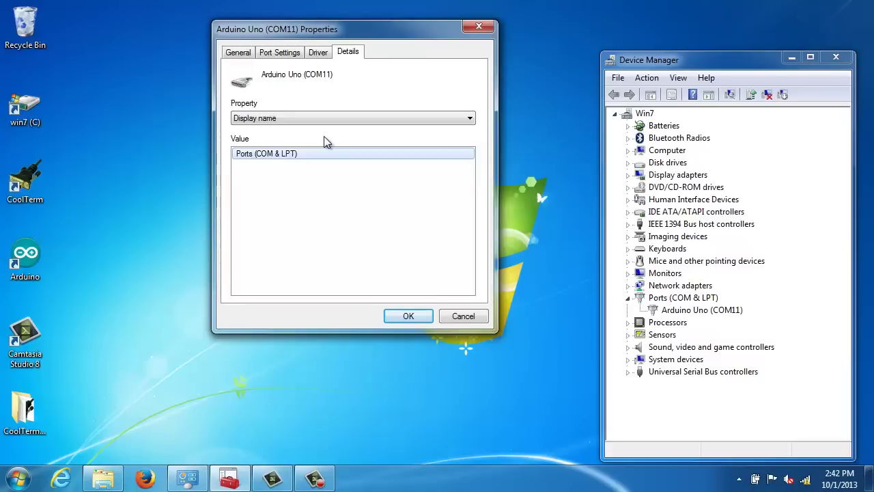
key(Up)
key(Up)
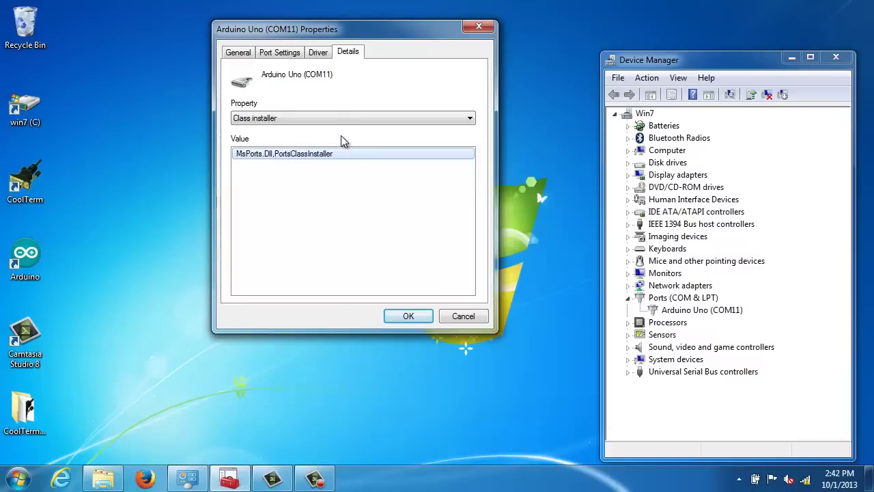
click(482, 27)
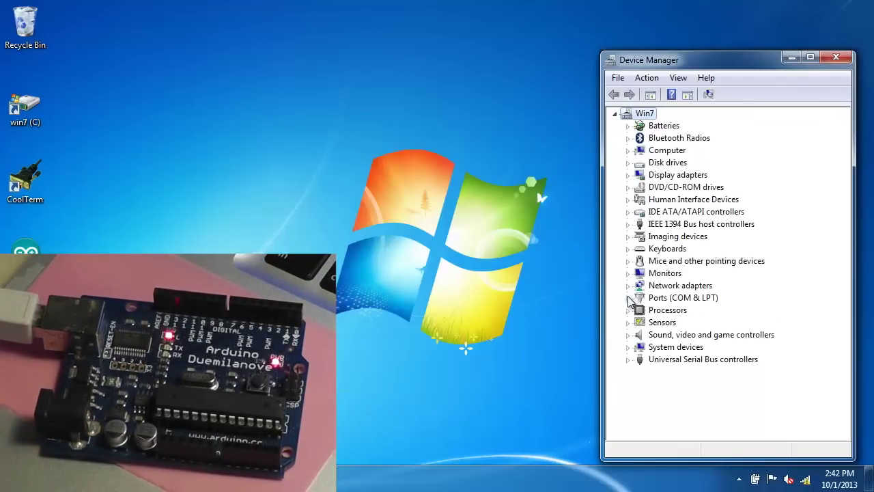
Step: Expand Ports (COM & LPT) and inspect the driver information in the USB Serial Port (COM12) properties
click(627, 298)
double_click(699, 312)
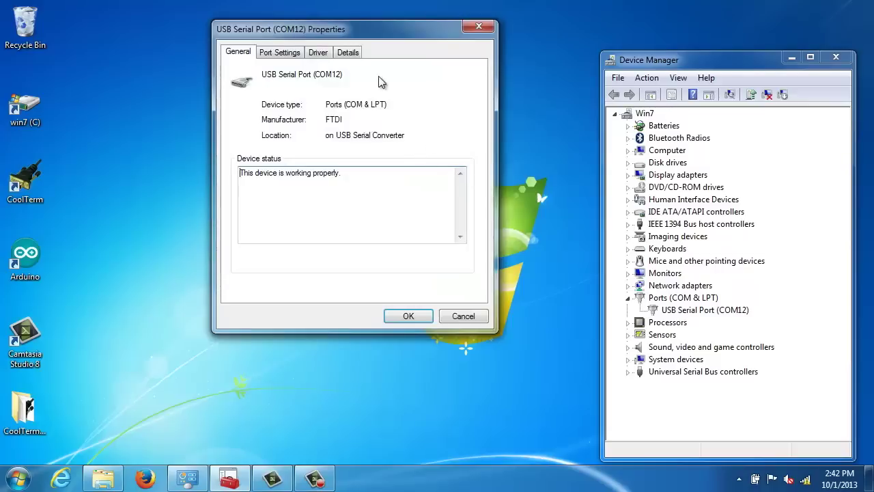
click(326, 54)
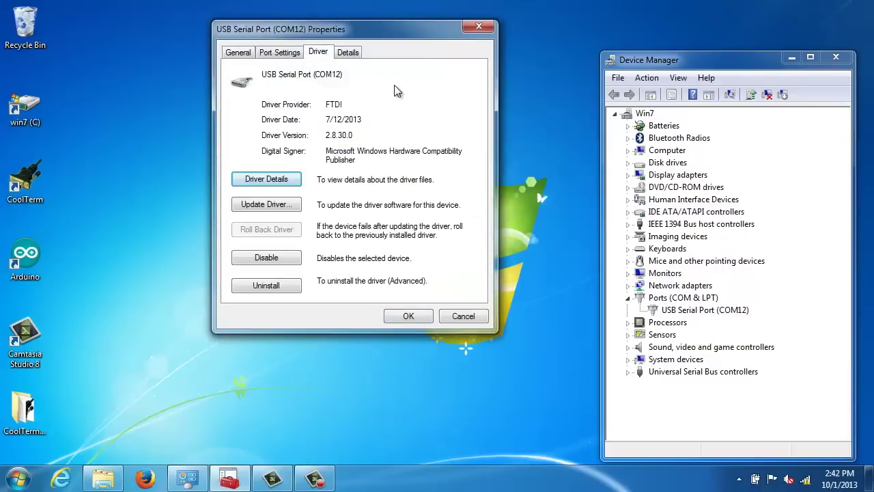
Step: Review the USB Serial Port (COM12) detail properties one by one, from Hardware Ids and Service to Display name, and close the properties
click(351, 52)
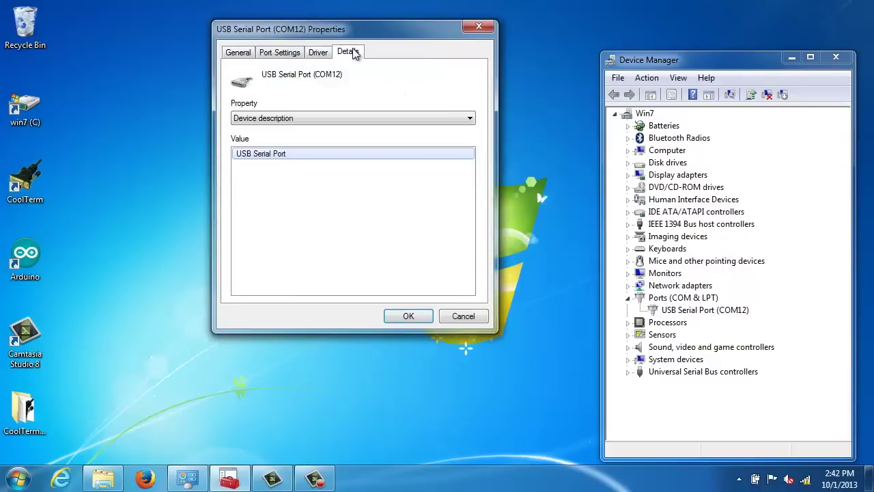
click(323, 117)
click(313, 139)
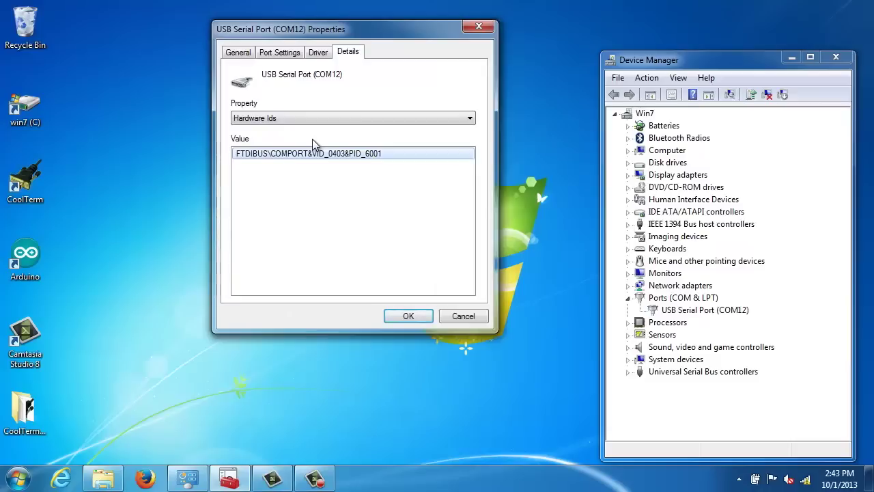
key(s)
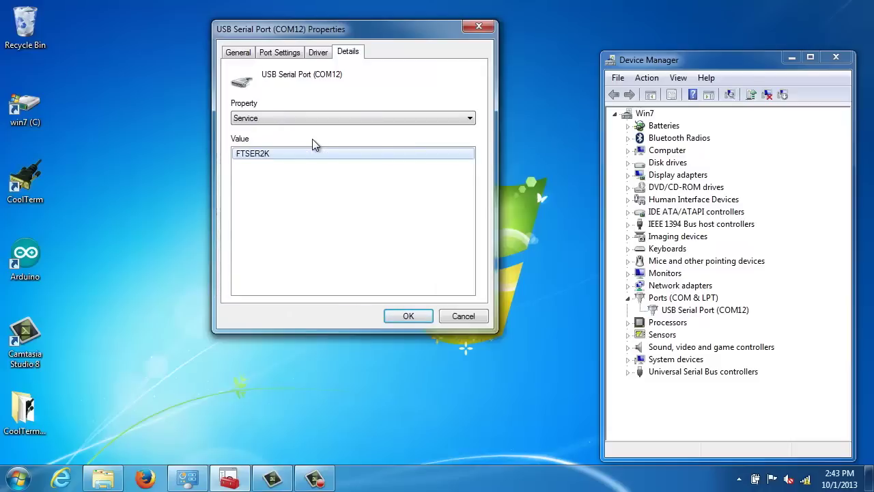
key(Down)
key(Down)
key(Down)
key(Down)
key(Down)
key(Down)
key(Down)
key(Down)
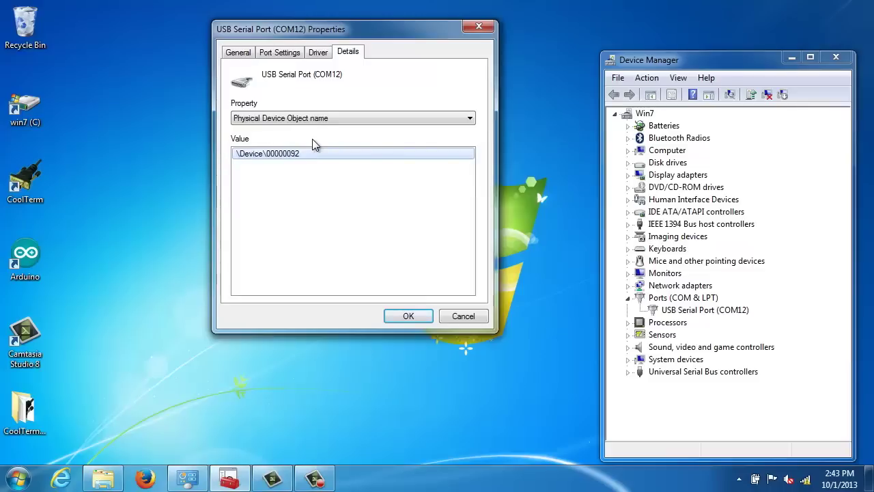
key(Down)
key(Down)
key(Down)
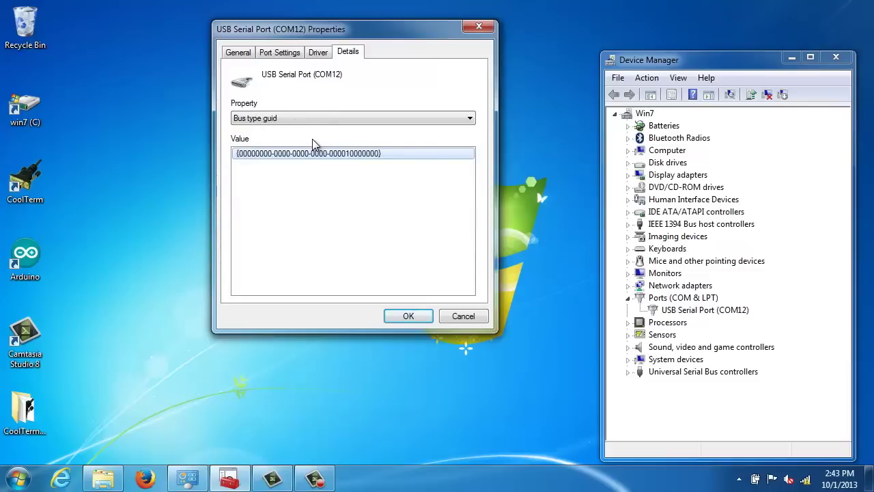
key(Down)
key(Down)
key(Down)
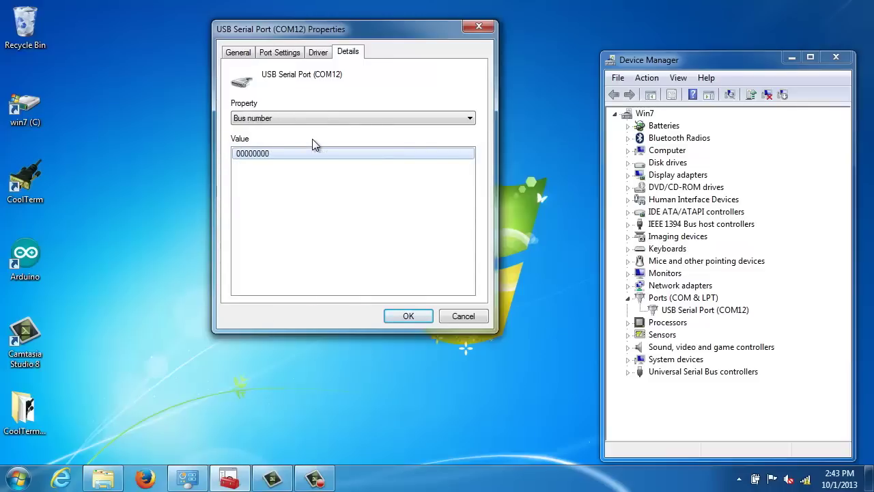
key(Down)
key(Down)
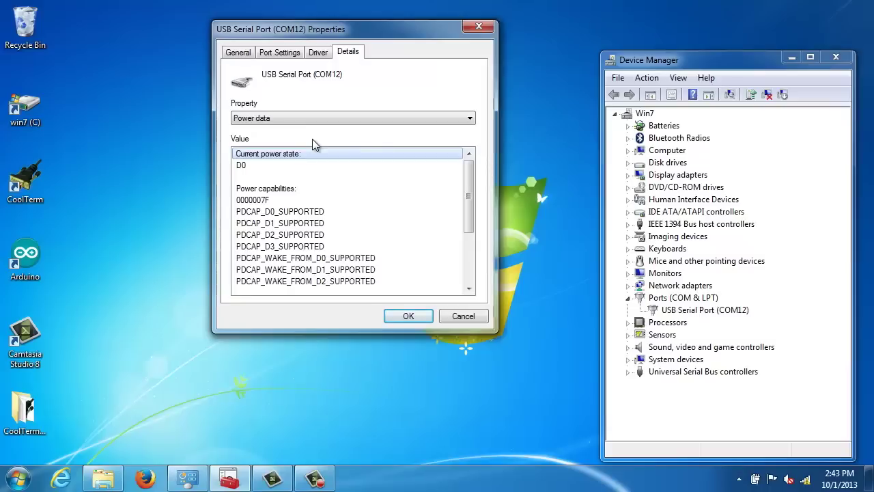
key(Down)
key(Down)
key(Down)
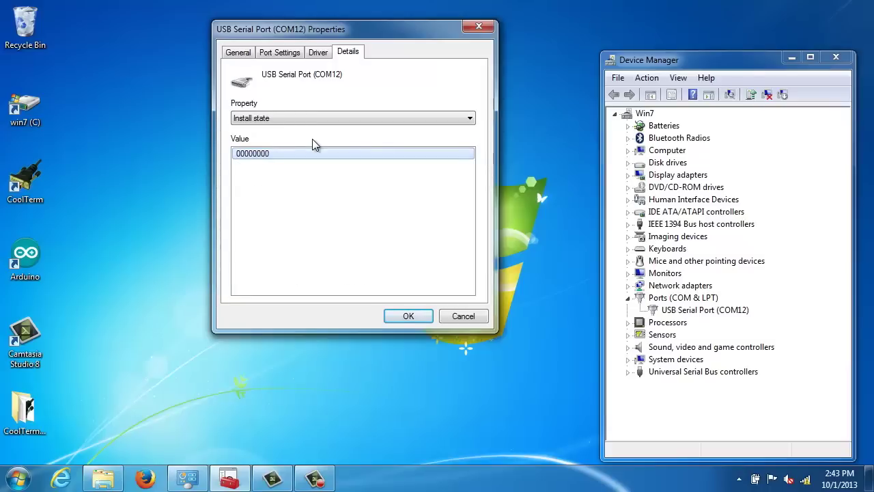
key(Down)
key(Down)
key(Down)
key(Down)
key(Down)
key(Down)
key(Down)
key(Down)
key(Down)
key(Down)
key(Down)
key(Down)
key(Down)
key(Down)
key(Down)
key(Down)
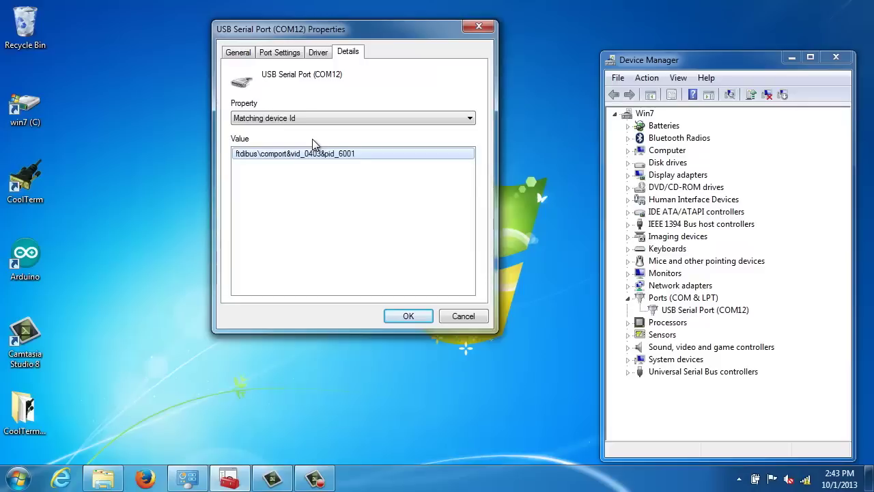
key(Down)
key(Down)
key(Down)
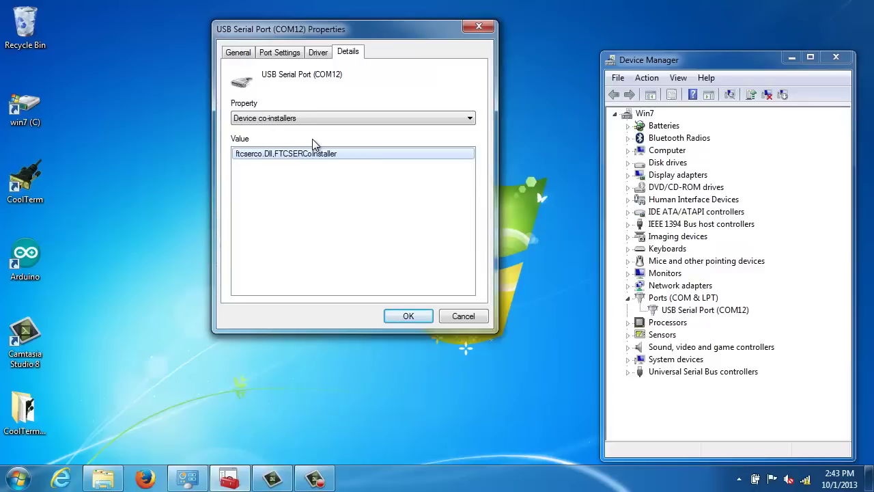
key(Down)
key(Down)
key(Down)
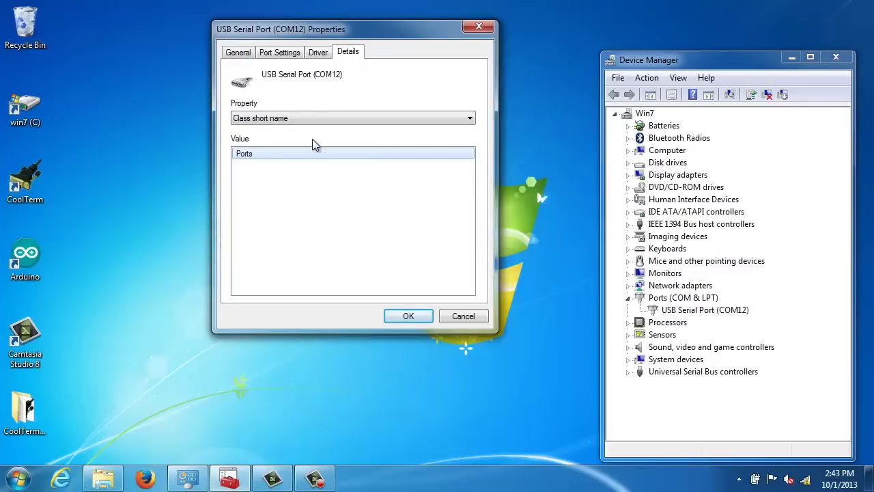
key(Down)
key(Down)
key(Down)
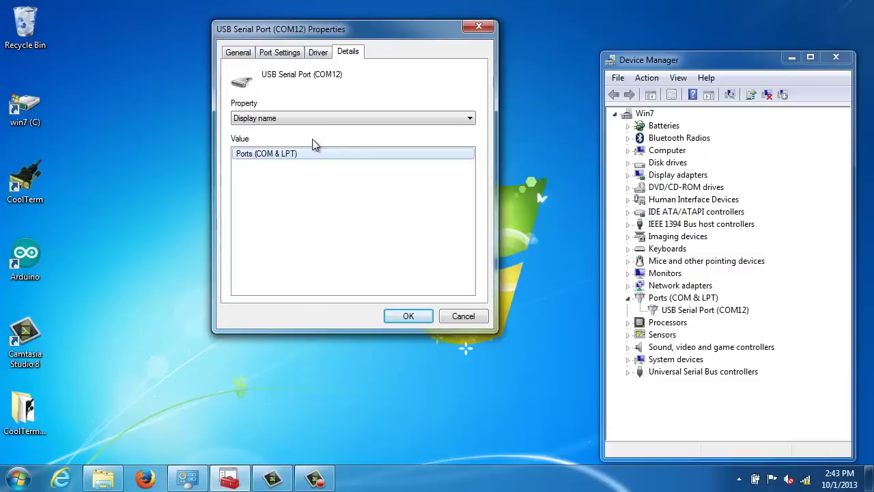
click(478, 26)
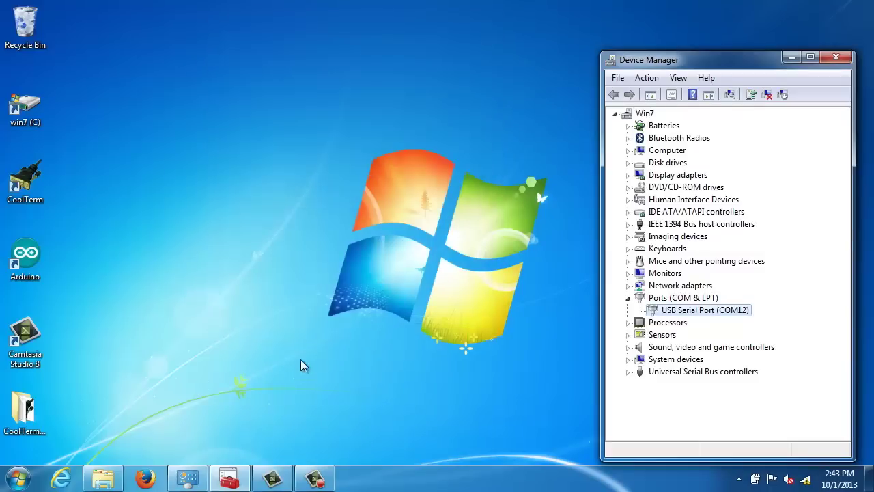
Step: Bring up the Control Panel System window to view the basic information about the computer
click(187, 478)
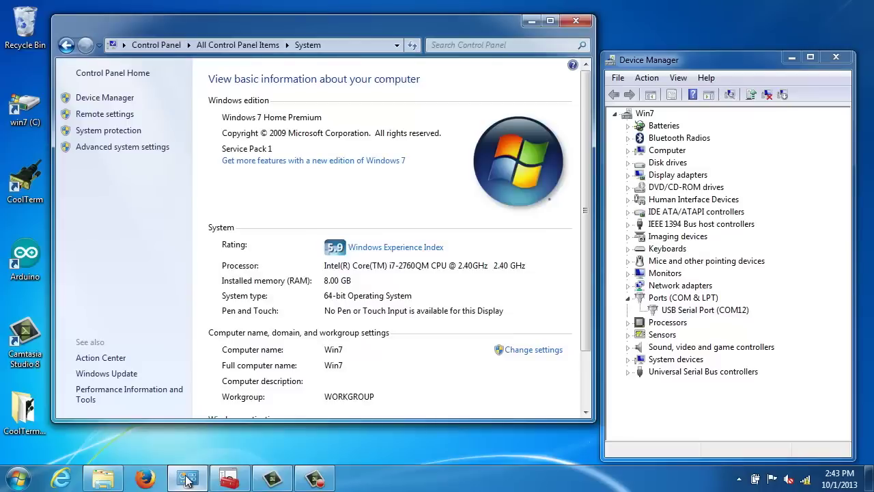